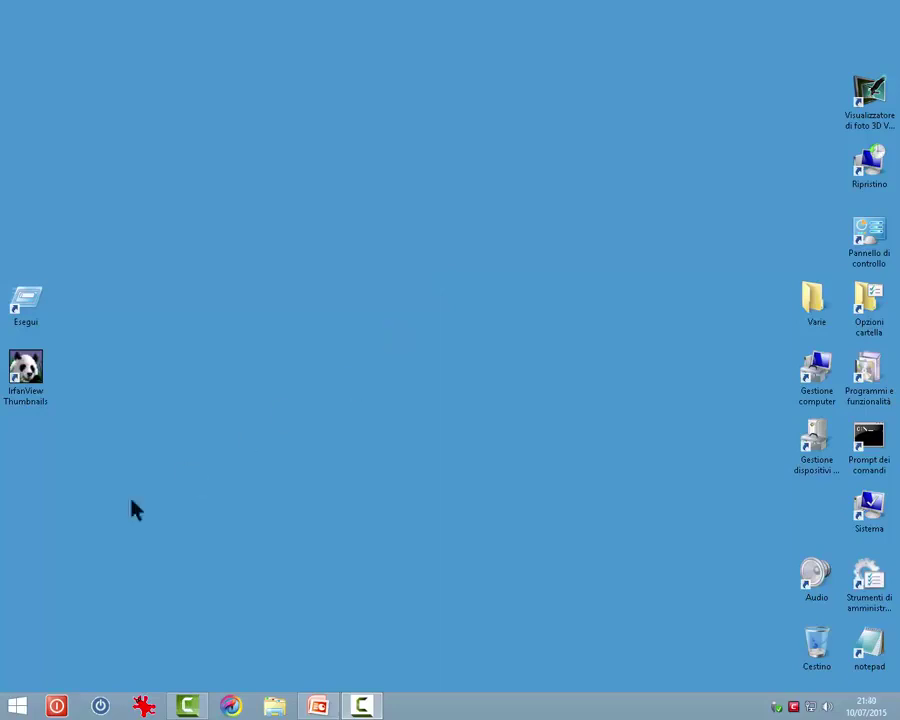
# Open the Esegui dialog, move it to the middle of the desktop, run notepad from it and close the resulting Blocco note window
pyautogui.rightClick(16, 706)
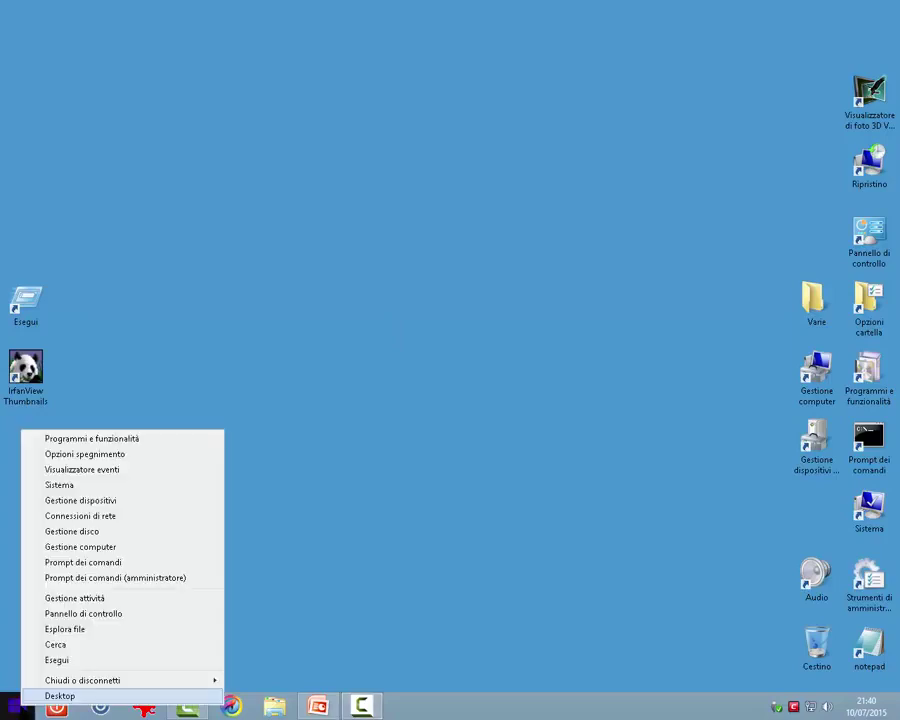
pyautogui.click(50, 662)
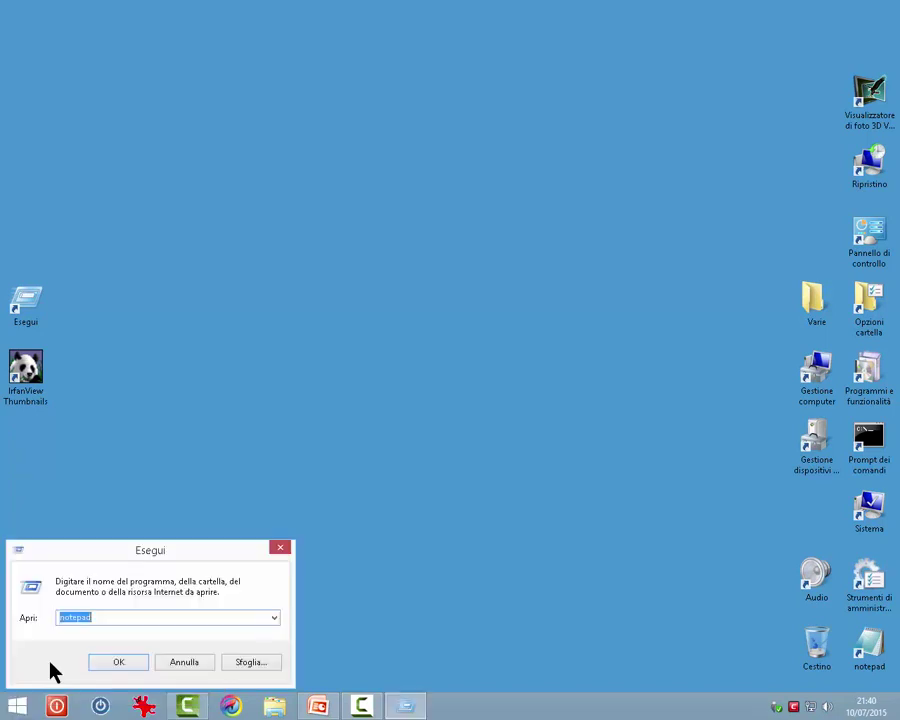
pyautogui.moveTo(199, 543); pyautogui.dragTo(422, 277)
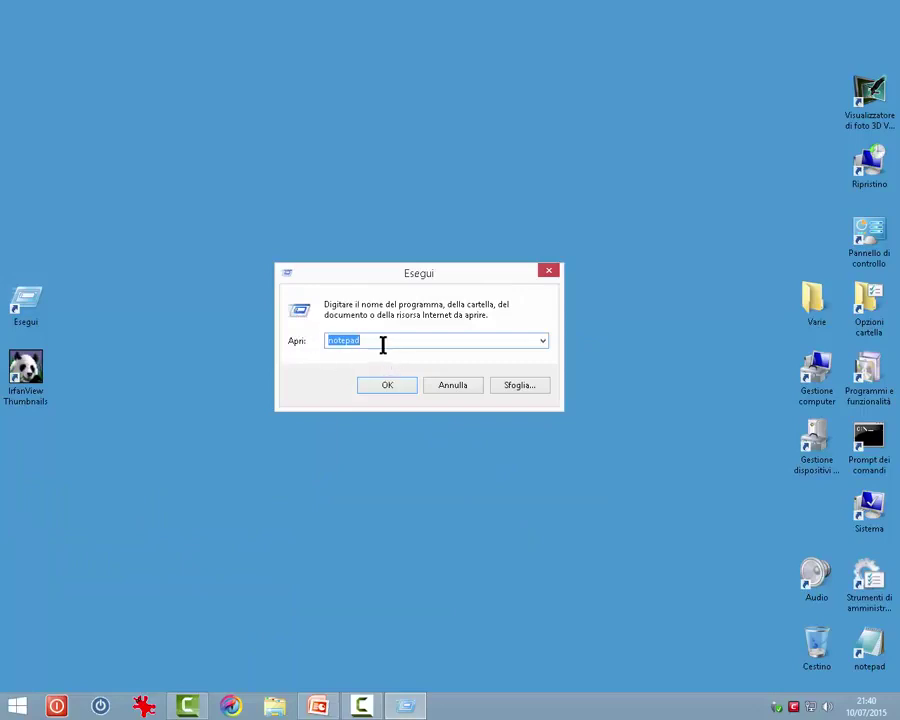
pyautogui.click(382, 344)
pyautogui.moveTo(382, 344); pyautogui.dragTo(255, 348)
pyautogui.click(380, 390)
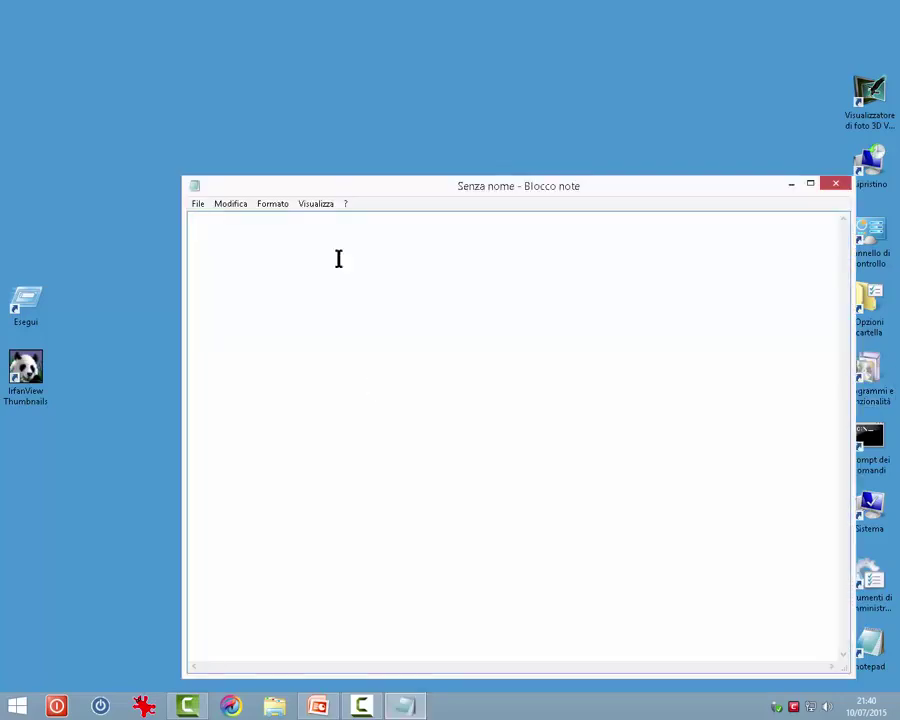
pyautogui.click(836, 187)
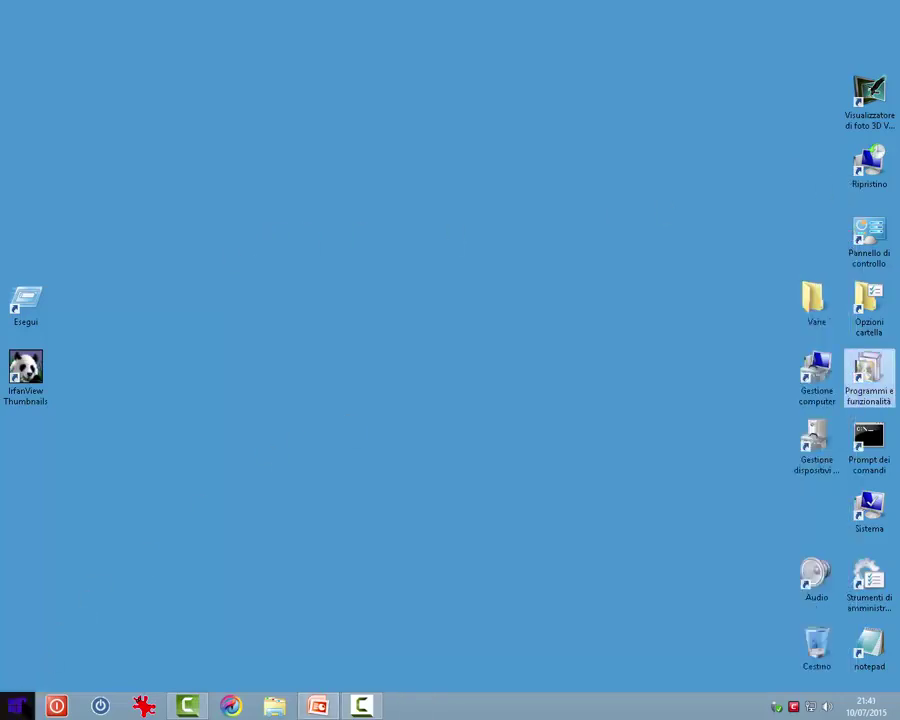
# Replace the Esegui command with the desktop IrfanView Thumbnails shortcut's path, run it and close the program
pyautogui.rightClick(17, 706)
pyautogui.click(52, 654)
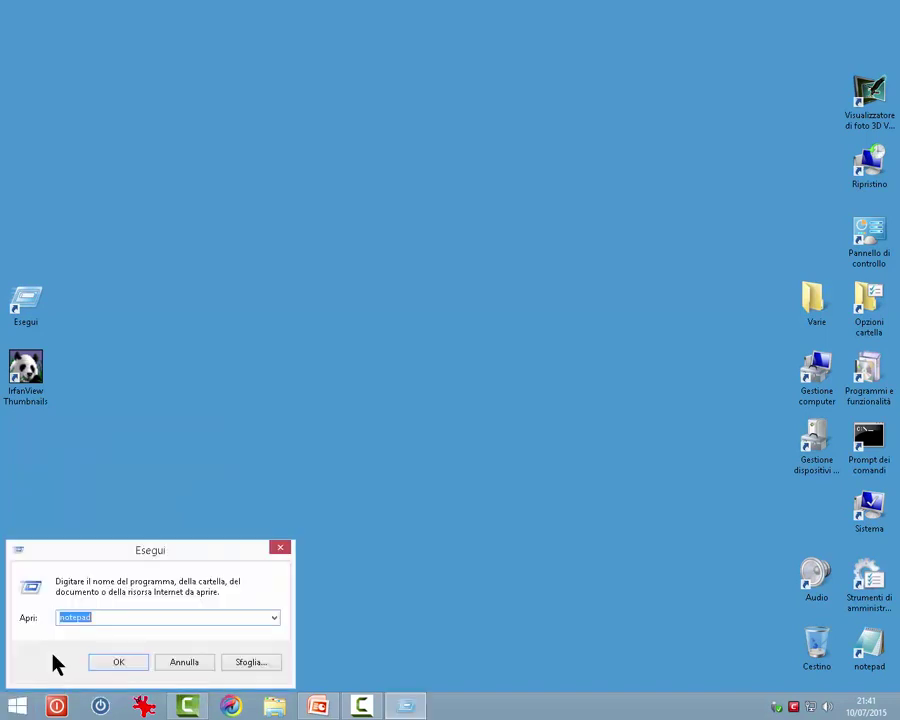
pyautogui.press('BackSpace')
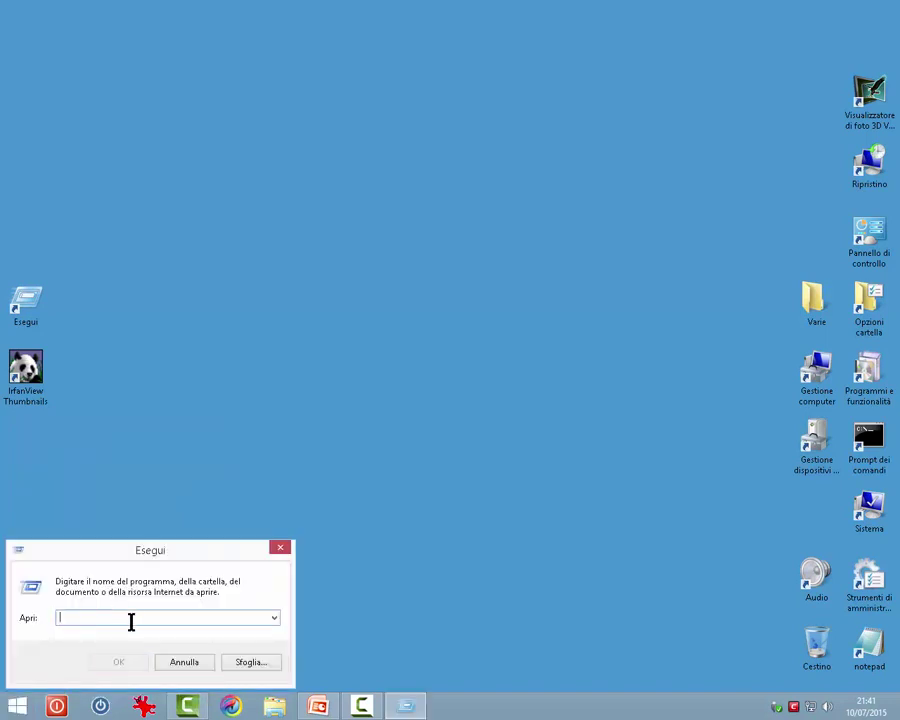
pyautogui.click(18, 378)
pyautogui.moveTo(18, 378); pyautogui.dragTo(84, 616)
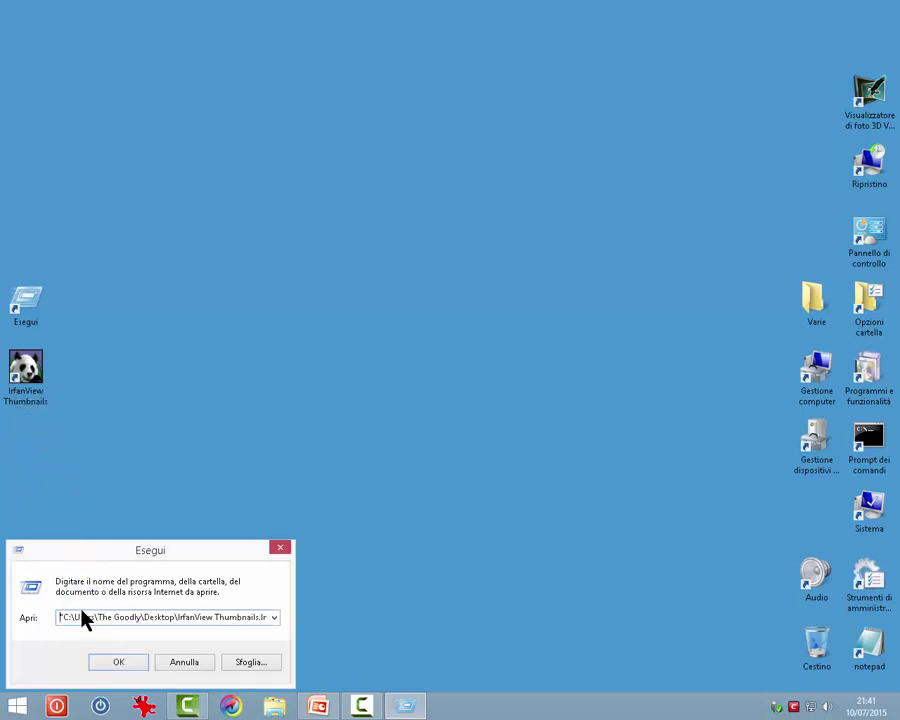
pyautogui.click(119, 664)
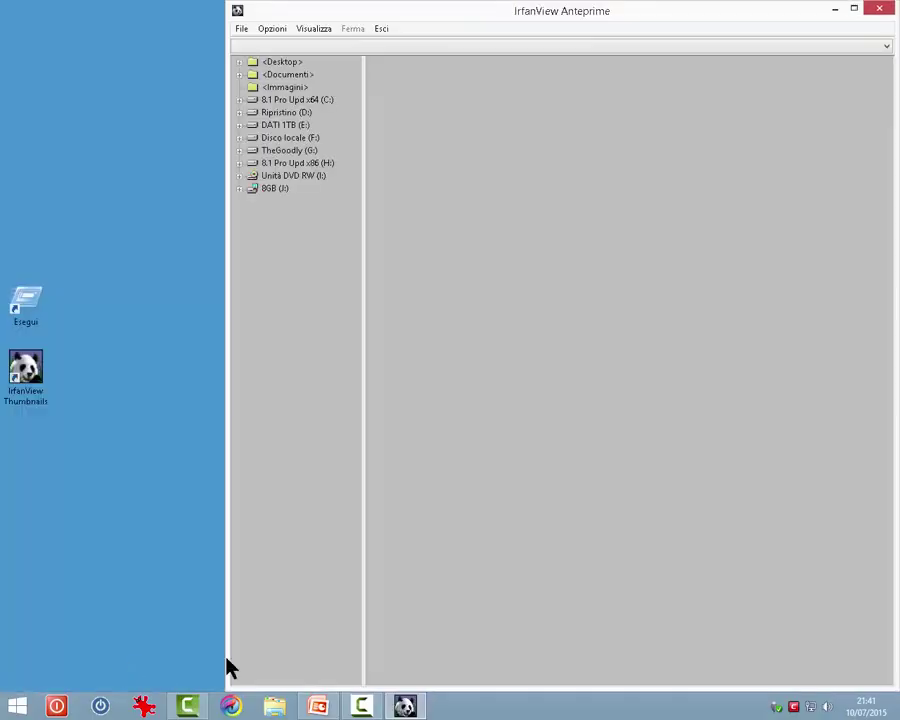
pyautogui.click(882, 12)
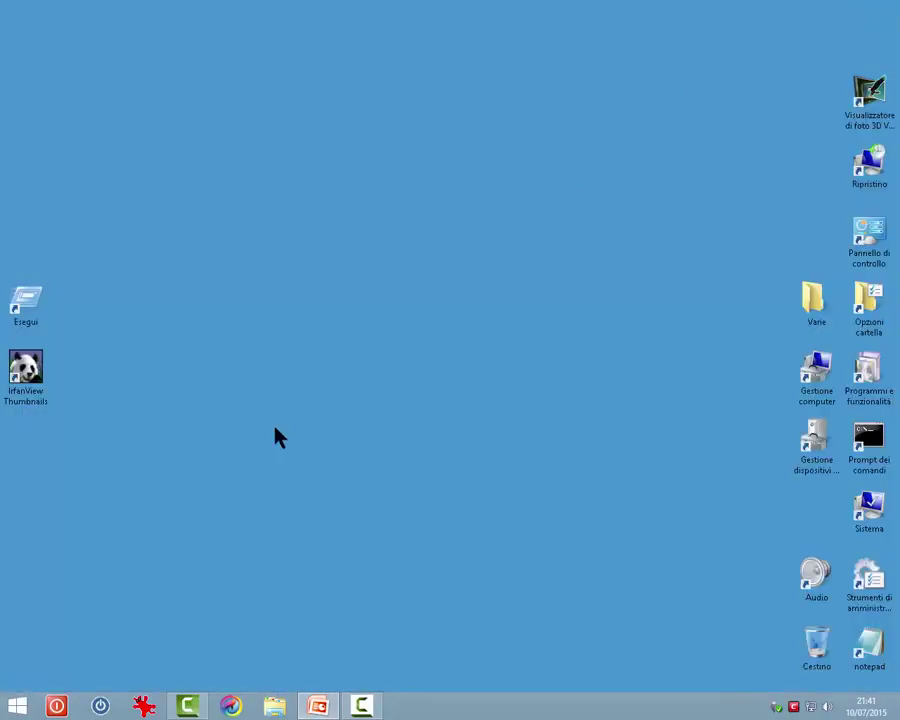
# Run msconfig from the Esegui dialog's command history and close the Configurazione di sistema window
pyautogui.rightClick(20, 705)
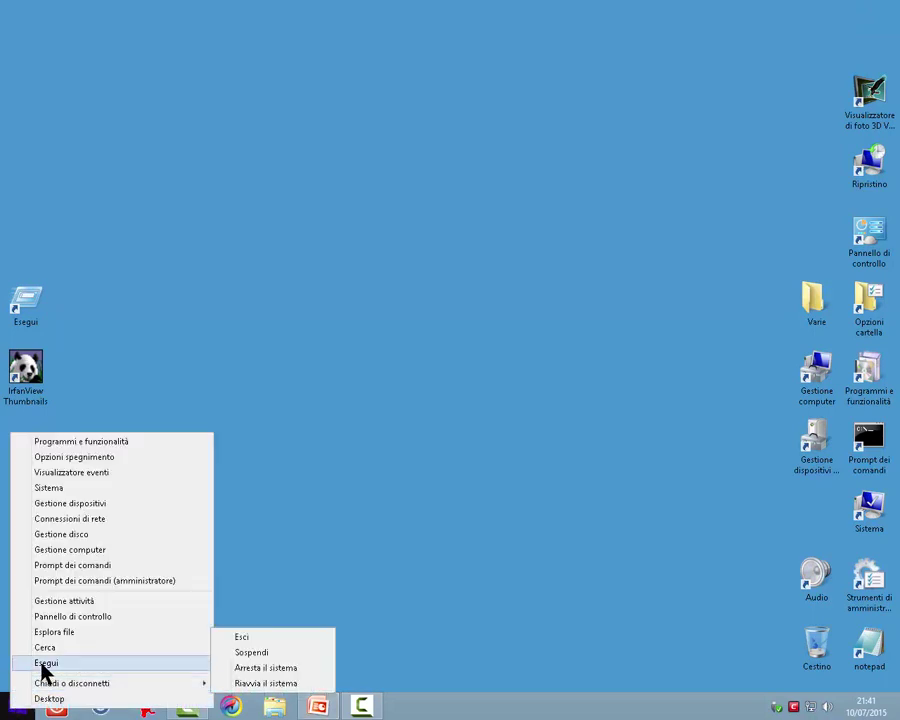
pyautogui.click(20, 663)
pyautogui.click(274, 618)
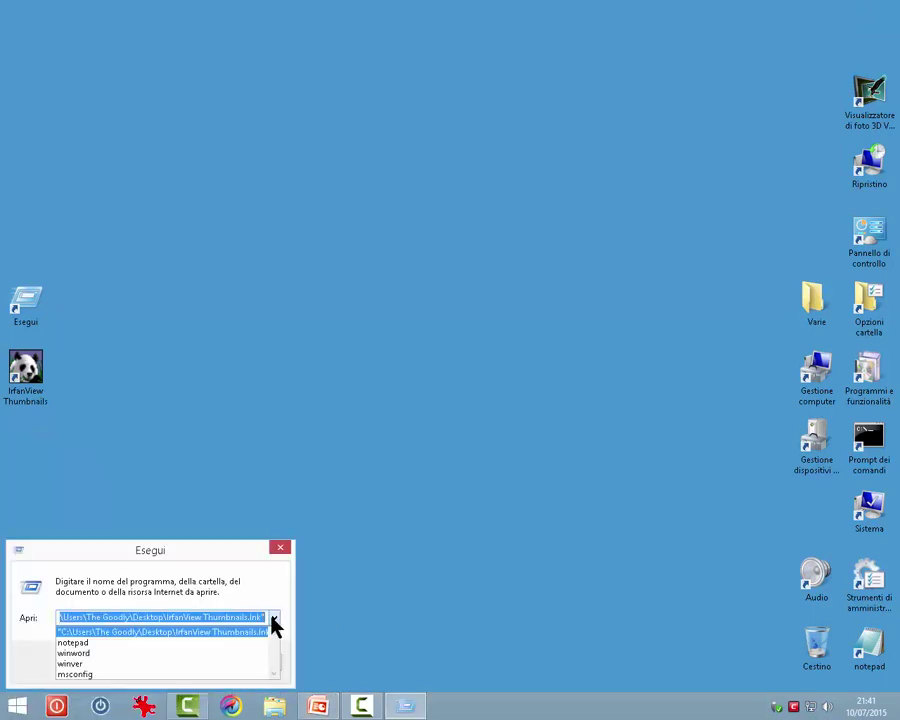
pyautogui.click(84, 675)
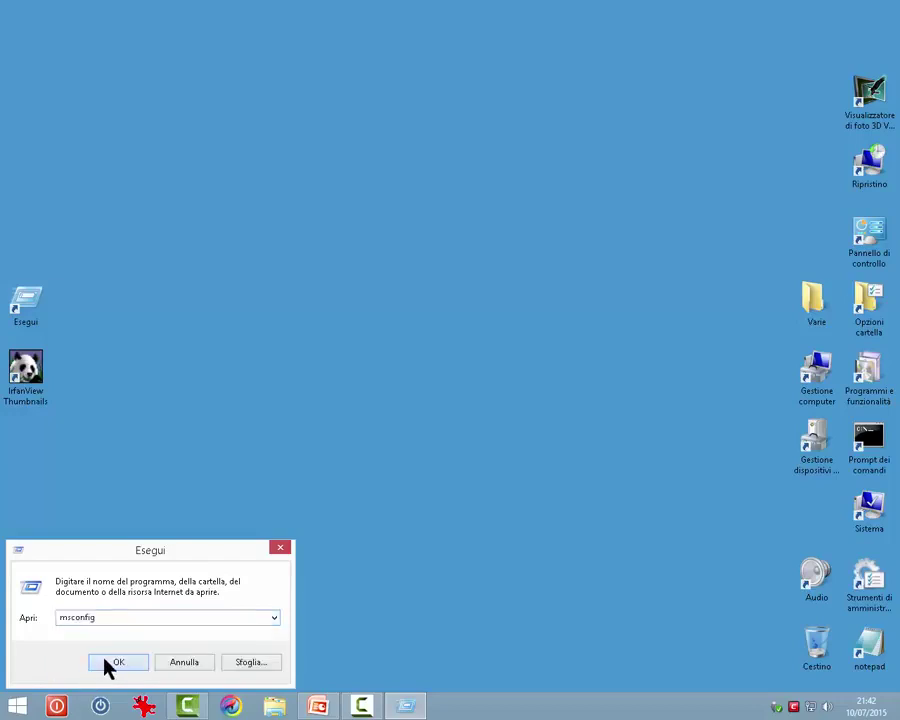
pyautogui.click(112, 663)
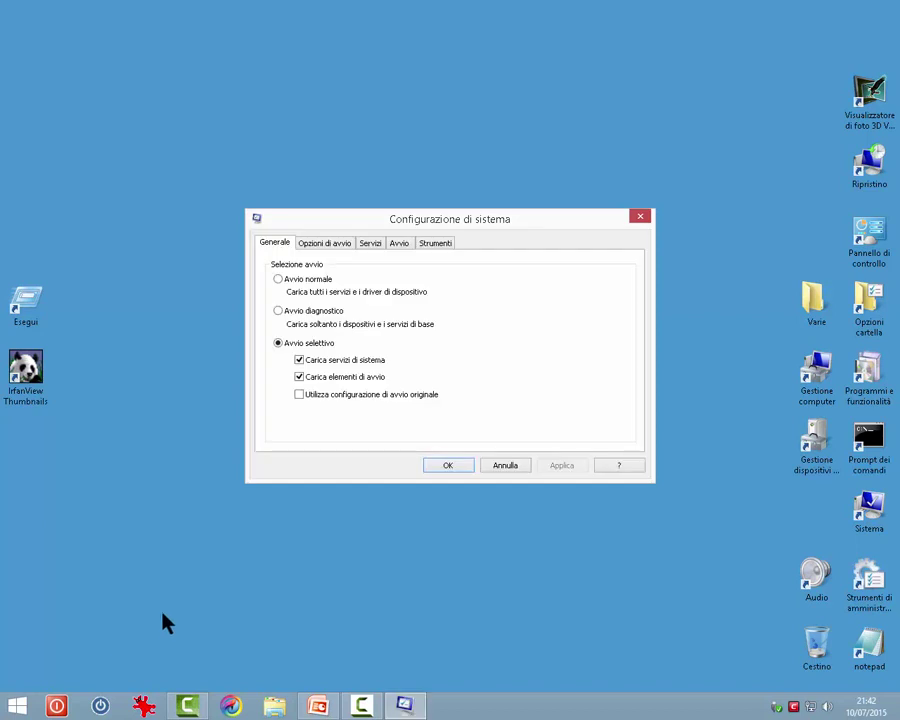
pyautogui.click(640, 216)
# From the Esegui dialog, browse to i_view32.exe in Programmi (x86)\IrfanView, run it and close IrfanView
pyautogui.rightClick(12, 710)
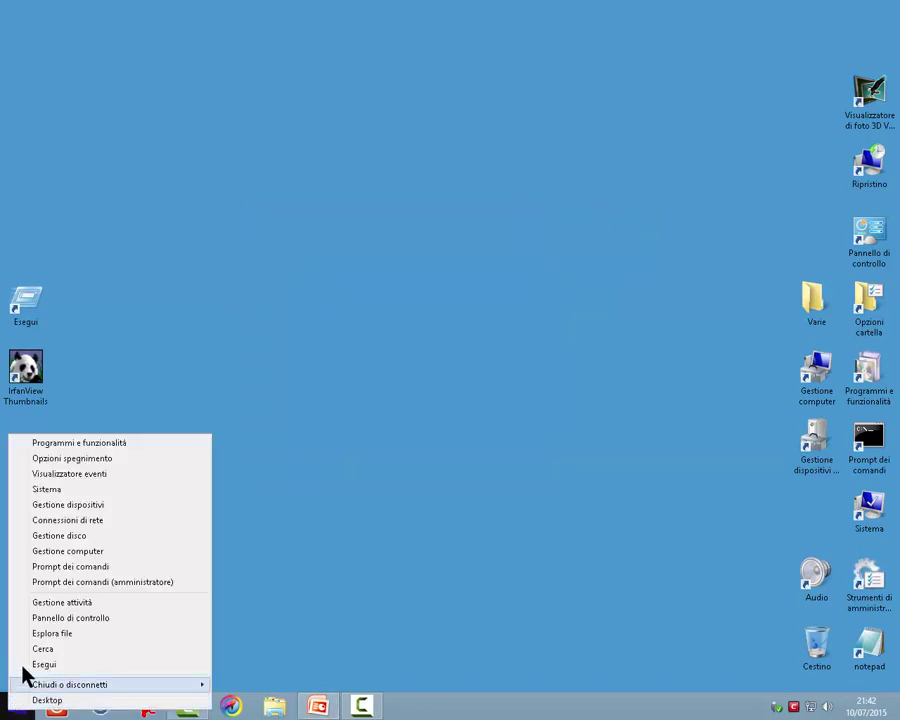
pyautogui.click(28, 665)
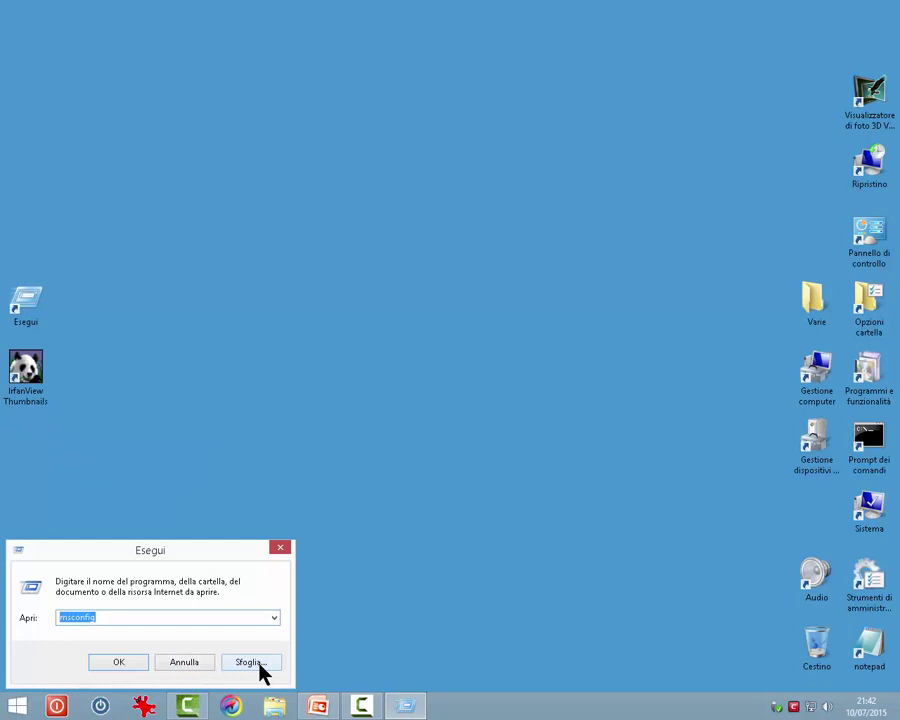
pyautogui.click(250, 662)
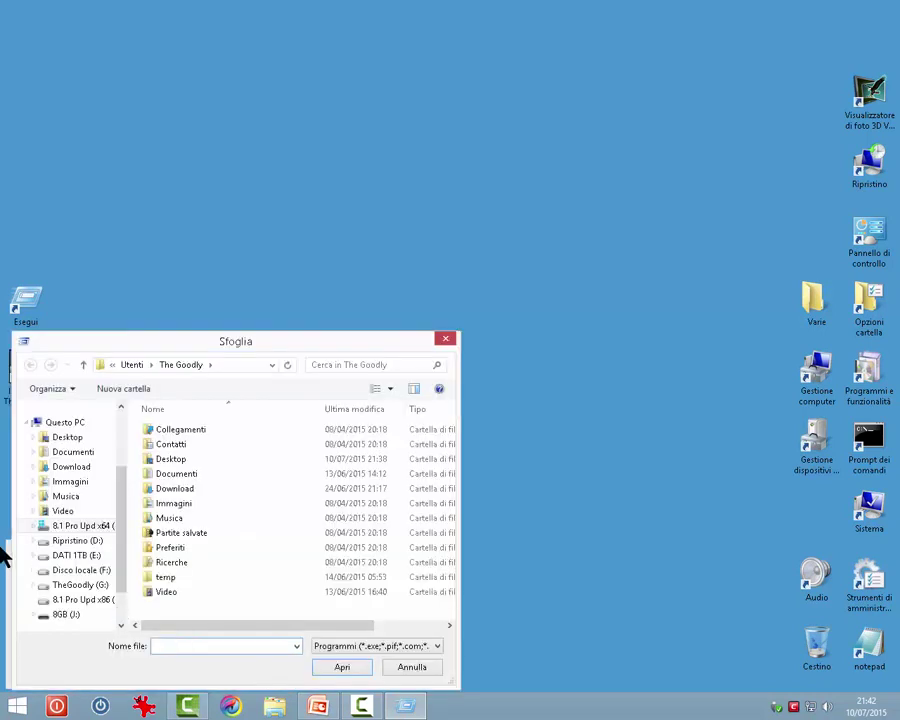
pyautogui.click(32, 526)
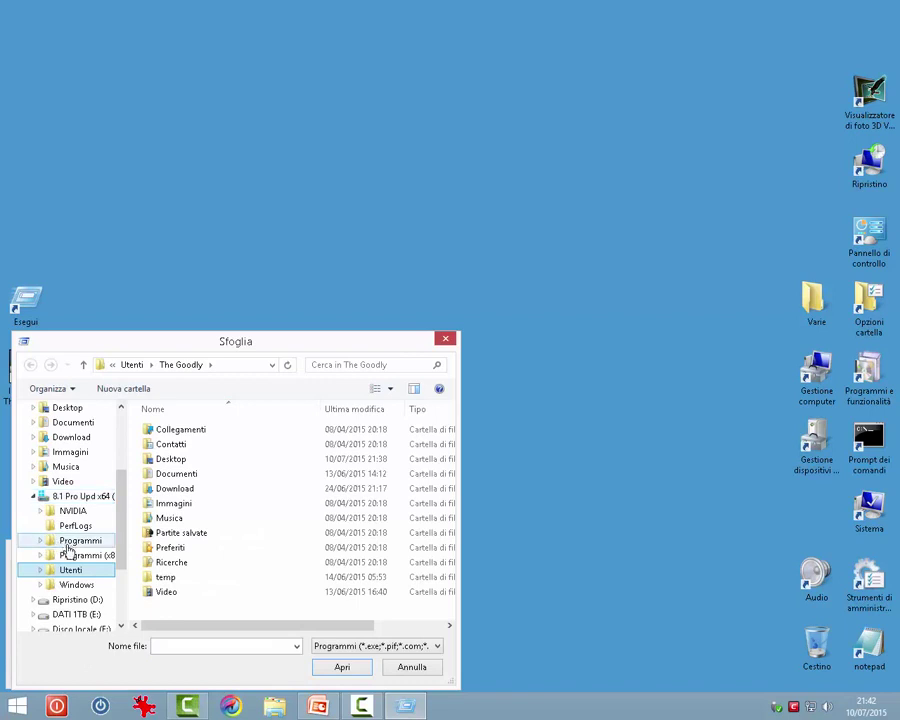
pyautogui.click(75, 556)
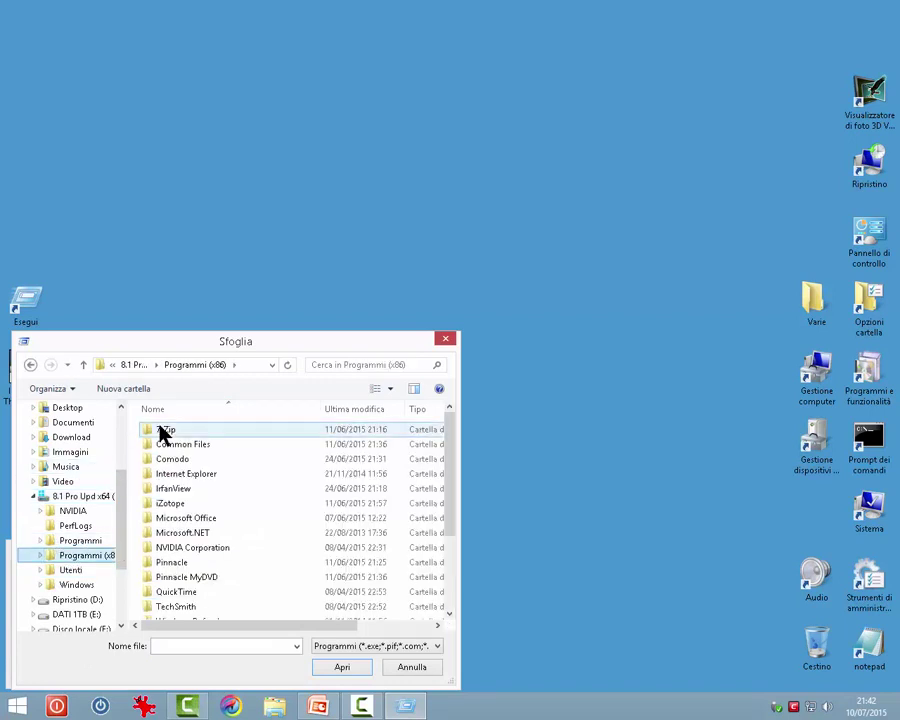
pyautogui.doubleClick(160, 489)
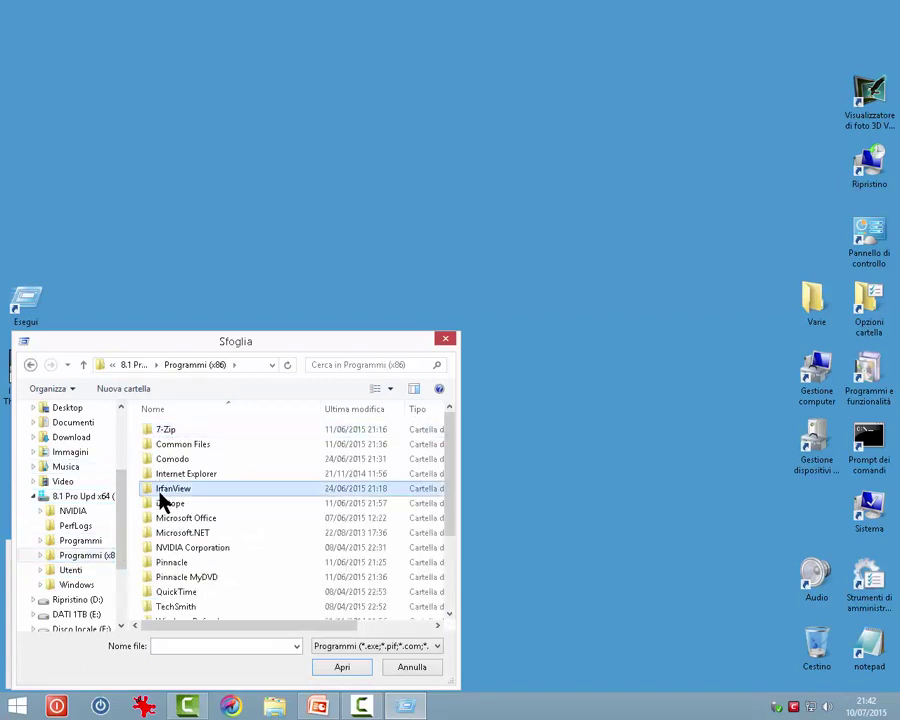
pyautogui.doubleClick(160, 490)
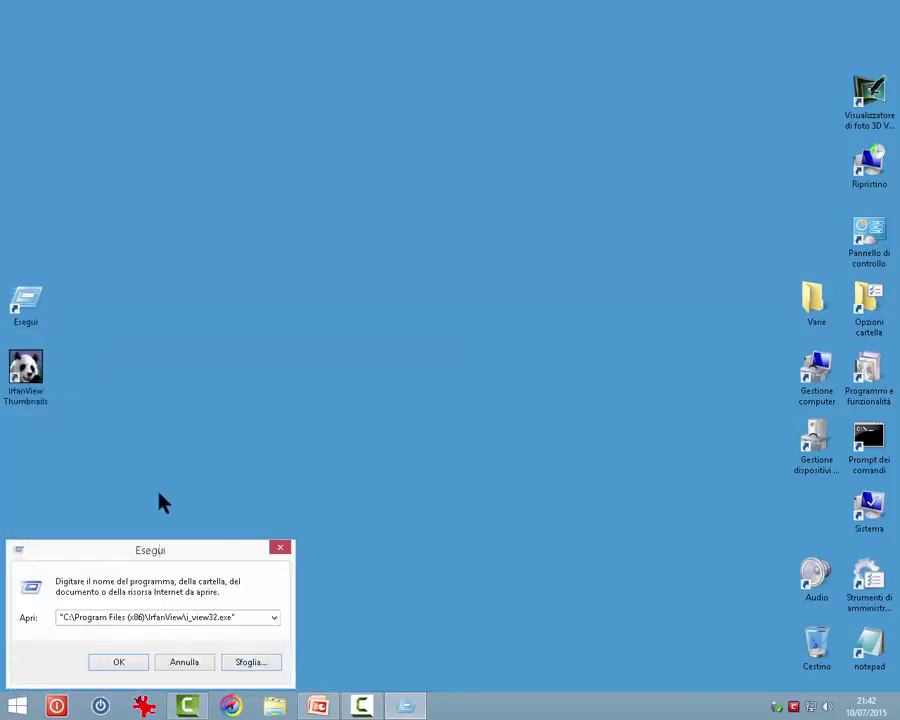
pyautogui.click(119, 662)
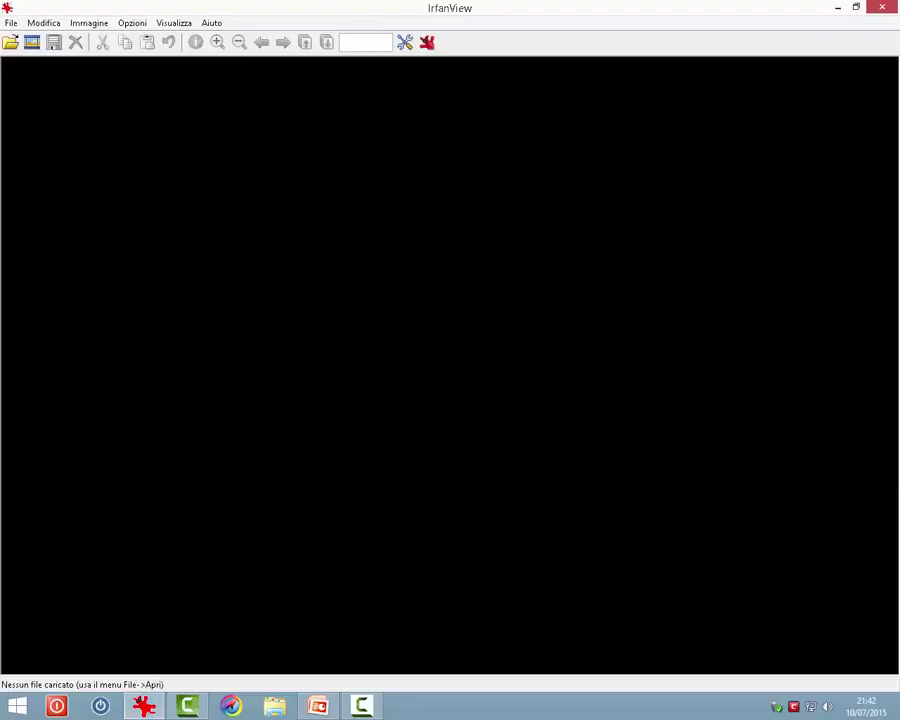
pyautogui.click(874, 10)
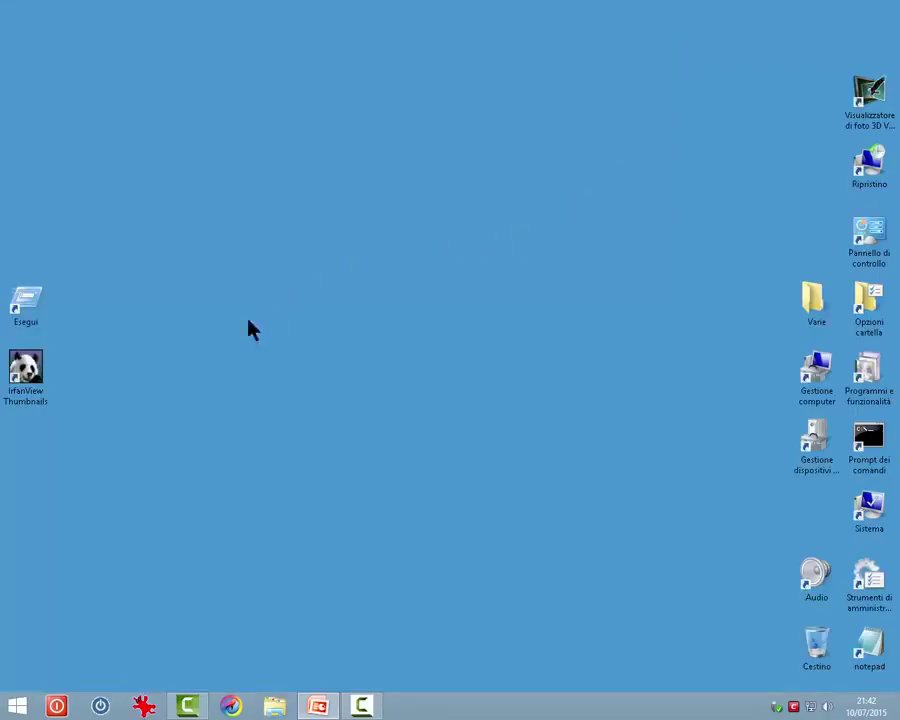
# Open the file location of the Esegui app from the full app list, show its complete folder path and close the folder
pyautogui.click(17, 706)
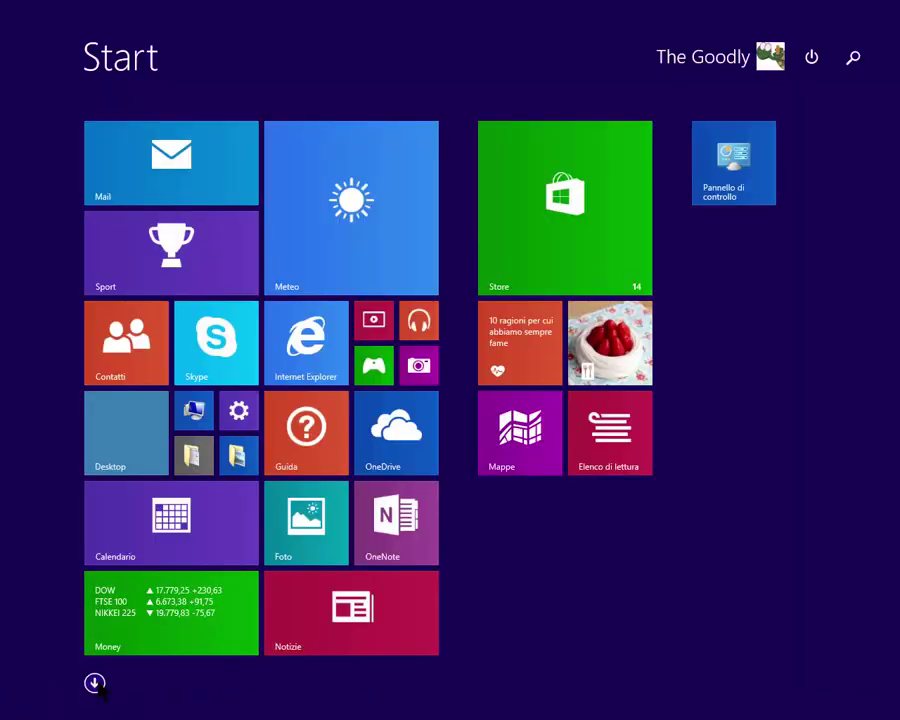
pyautogui.click(95, 684)
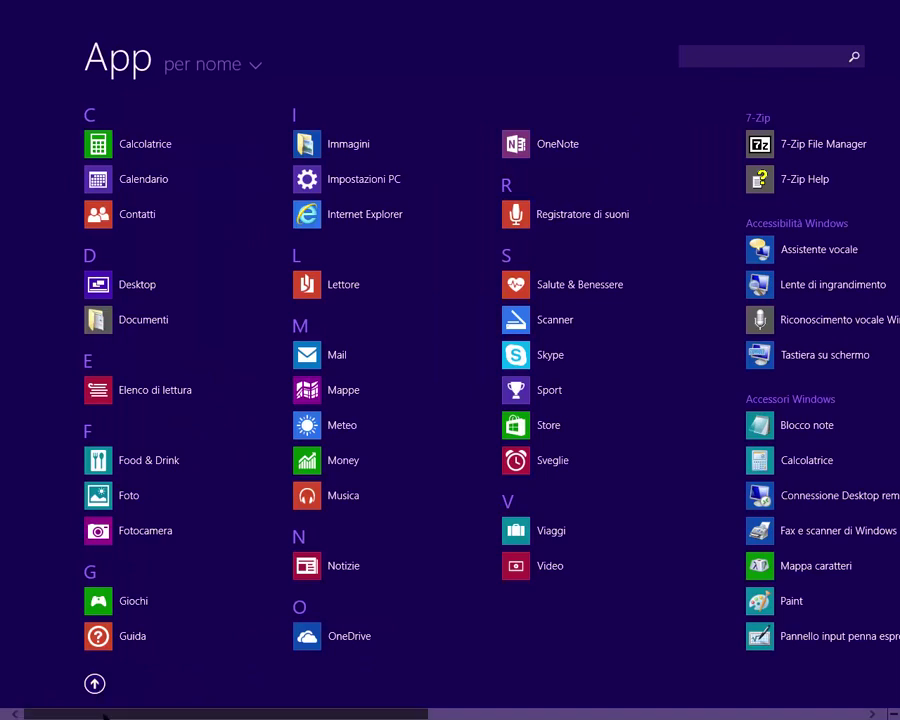
pyautogui.scroll(-5, 103, 716)
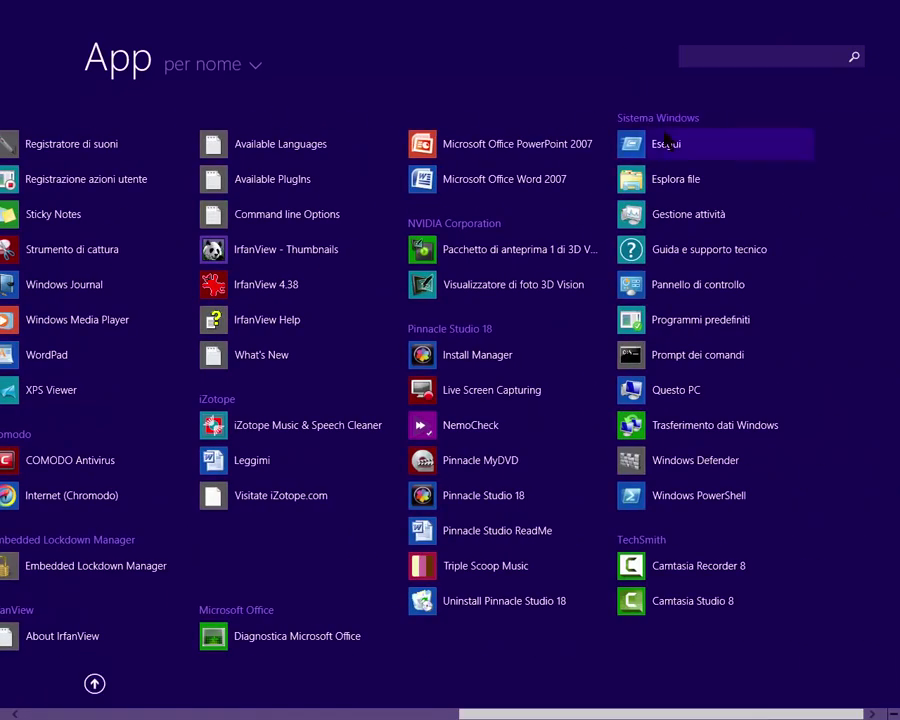
pyautogui.rightClick(665, 147)
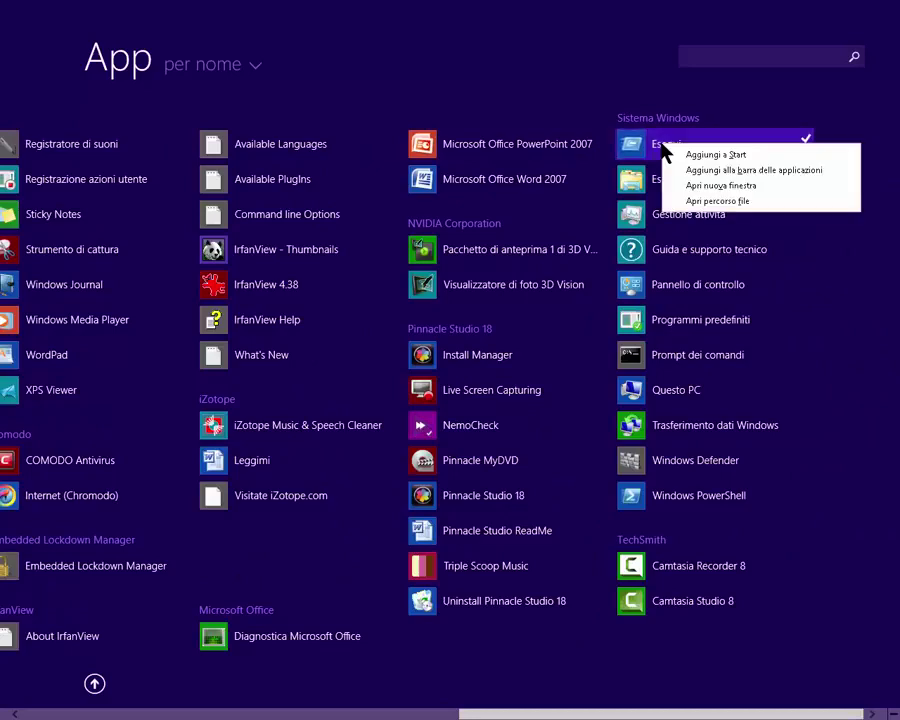
pyautogui.click(728, 203)
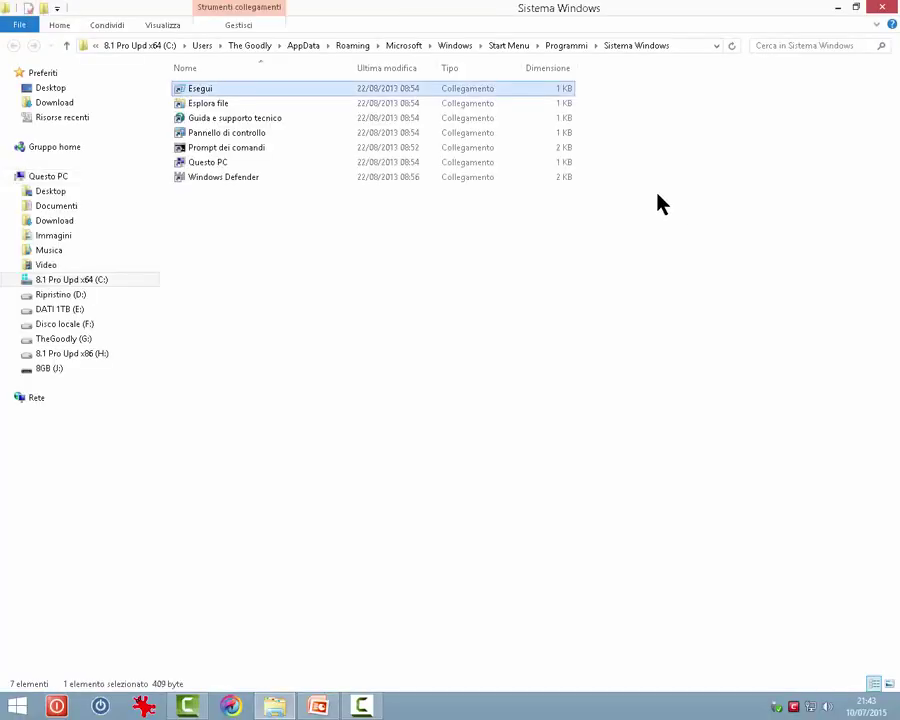
pyautogui.click(690, 47)
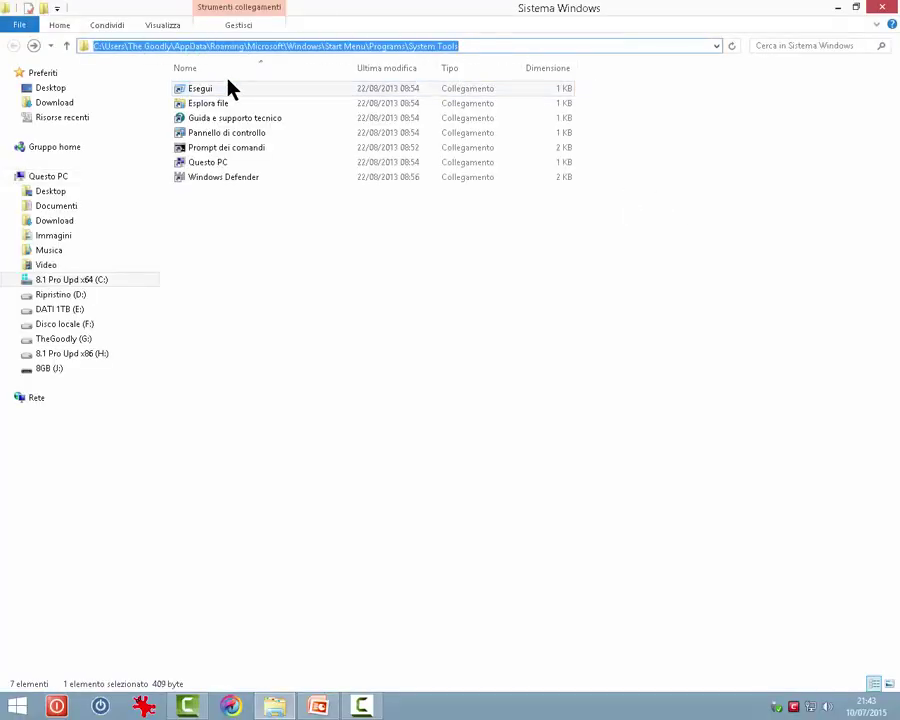
pyautogui.click(881, 7)
# Pin the Esegui app from the Sistema Windows group to the Start screen
pyautogui.click(17, 706)
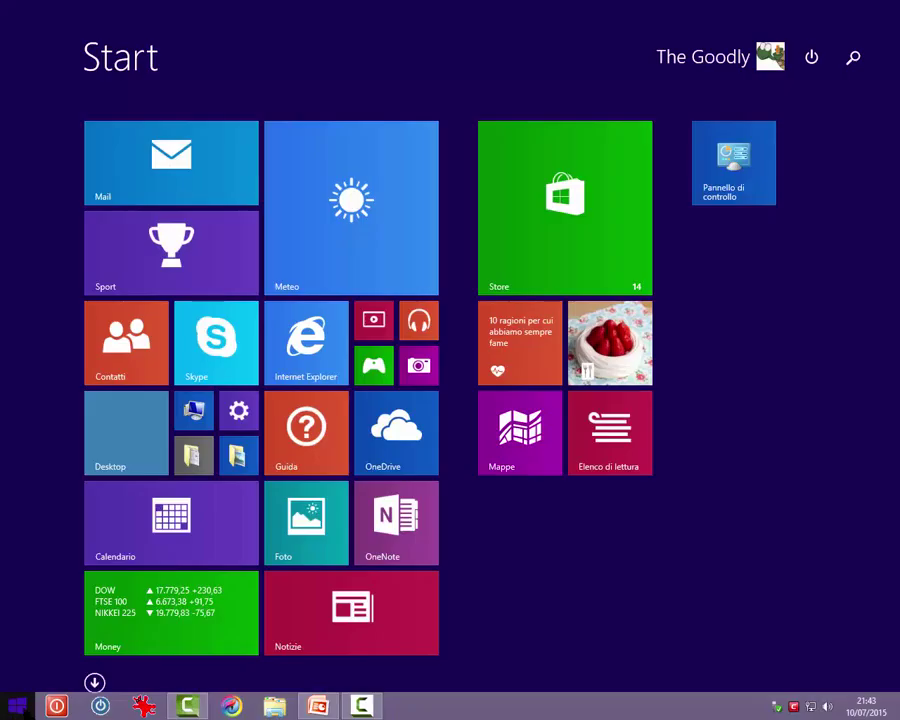
pyautogui.click(97, 679)
pyautogui.scroll(-5, 104, 700)
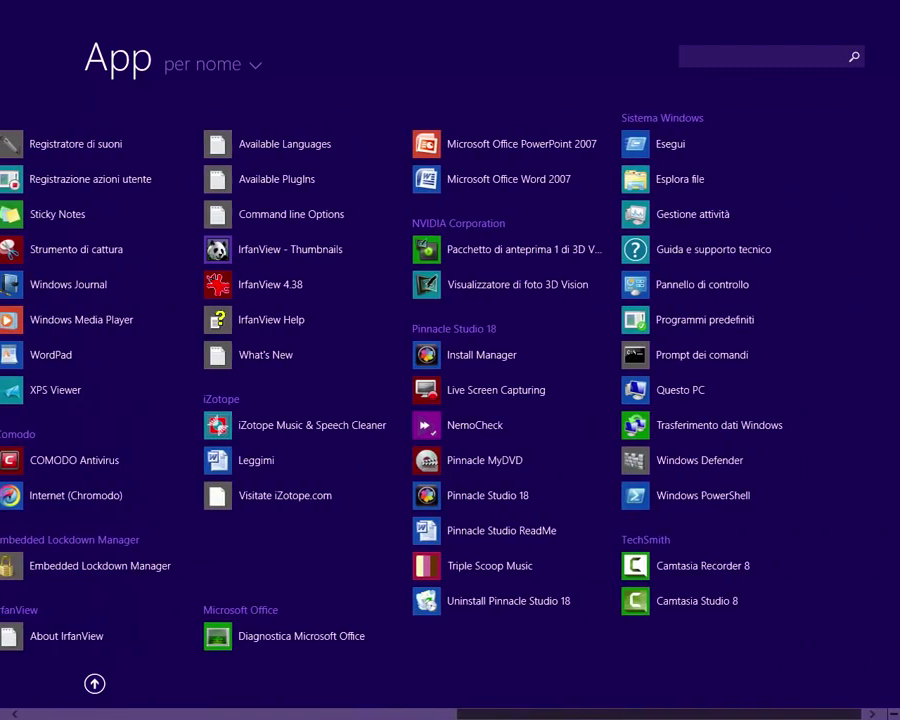
pyautogui.rightClick(652, 145)
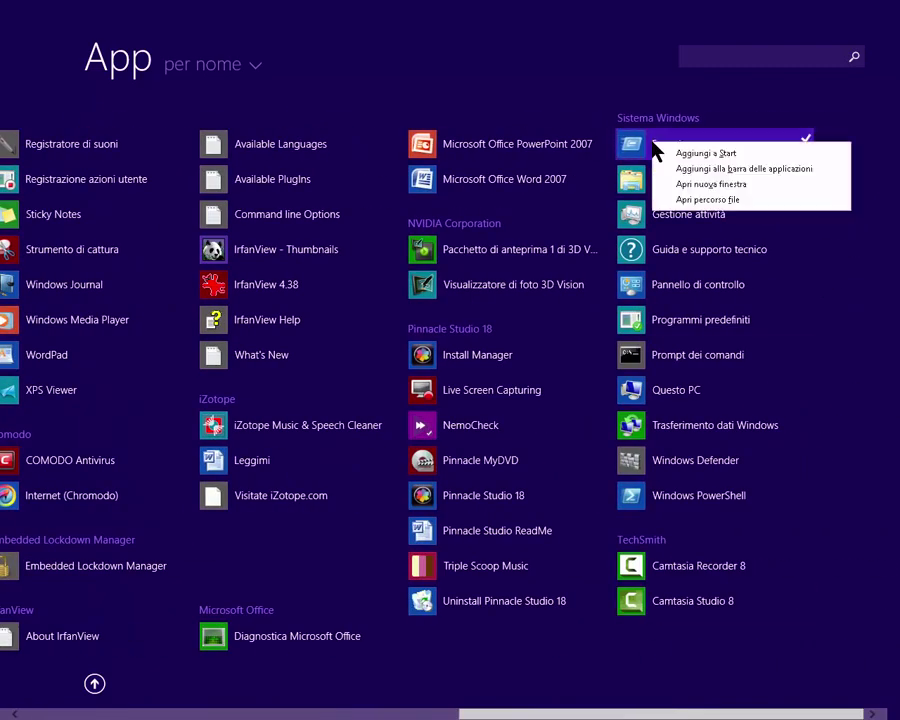
pyautogui.click(713, 155)
# Test the Esegui tile on the Start screen by opening its dialog, and cancel the dialog
pyautogui.press('super')
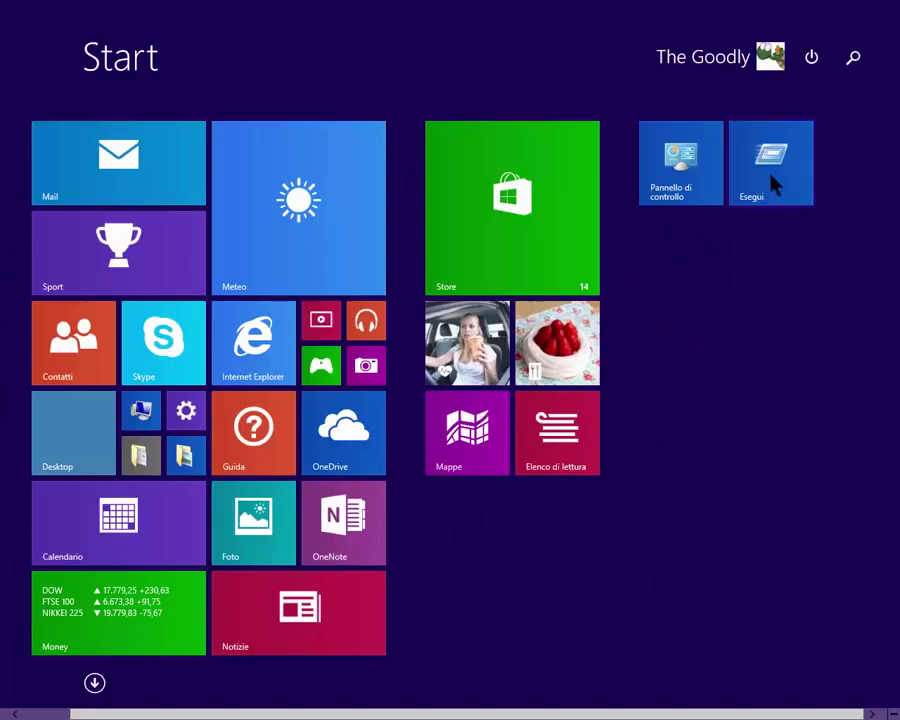
pyautogui.click(772, 165)
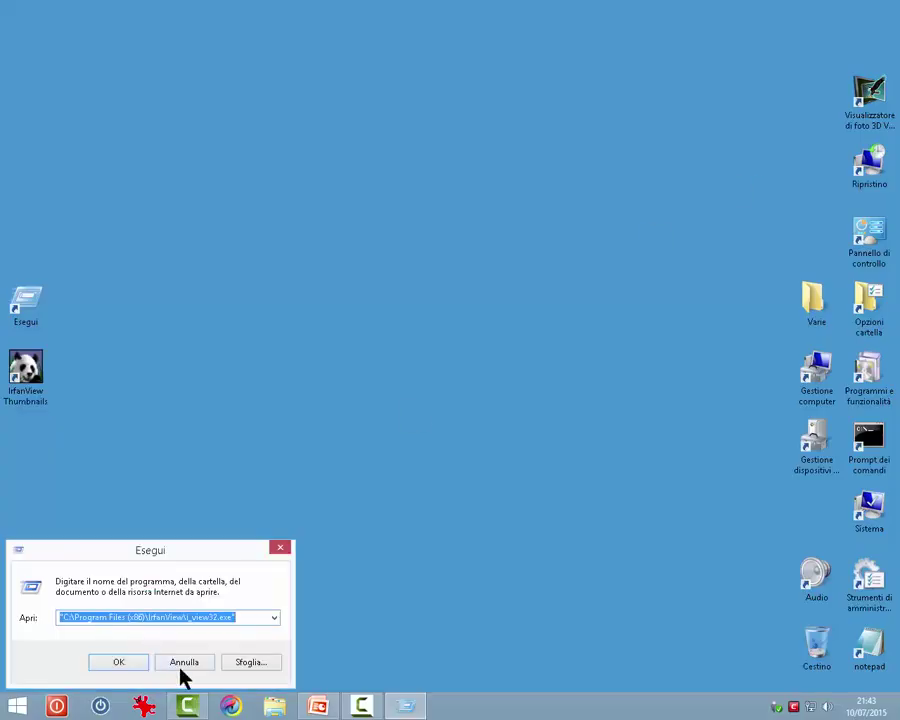
pyautogui.click(183, 660)
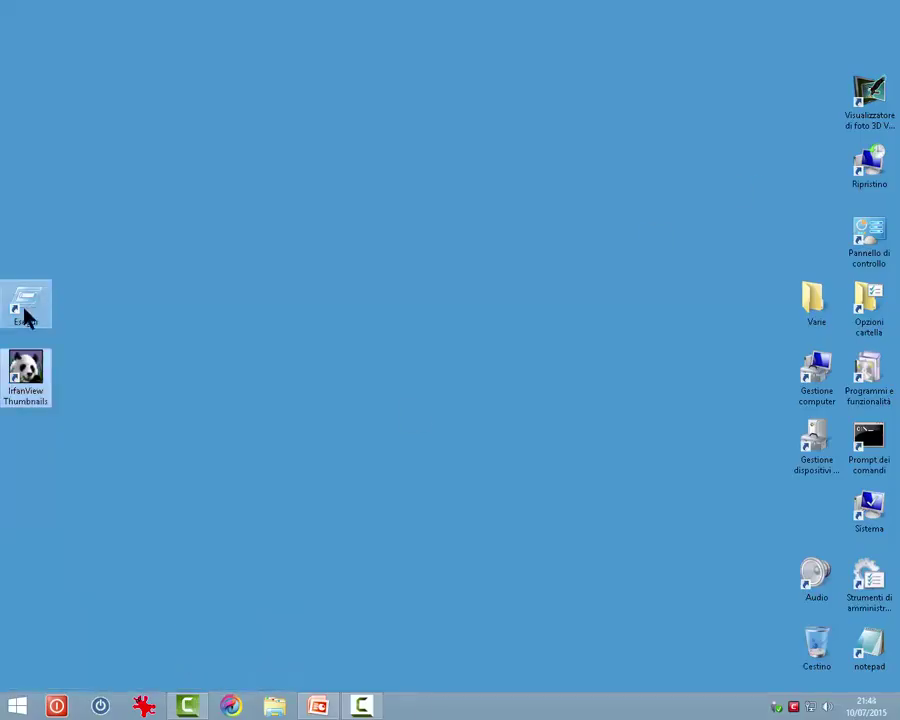
# Move the Esegui desktop shortcut away from the screen edge and open the Esegui dialog by searching for "esegui"
pyautogui.moveTo(28, 315); pyautogui.dragTo(193, 368)
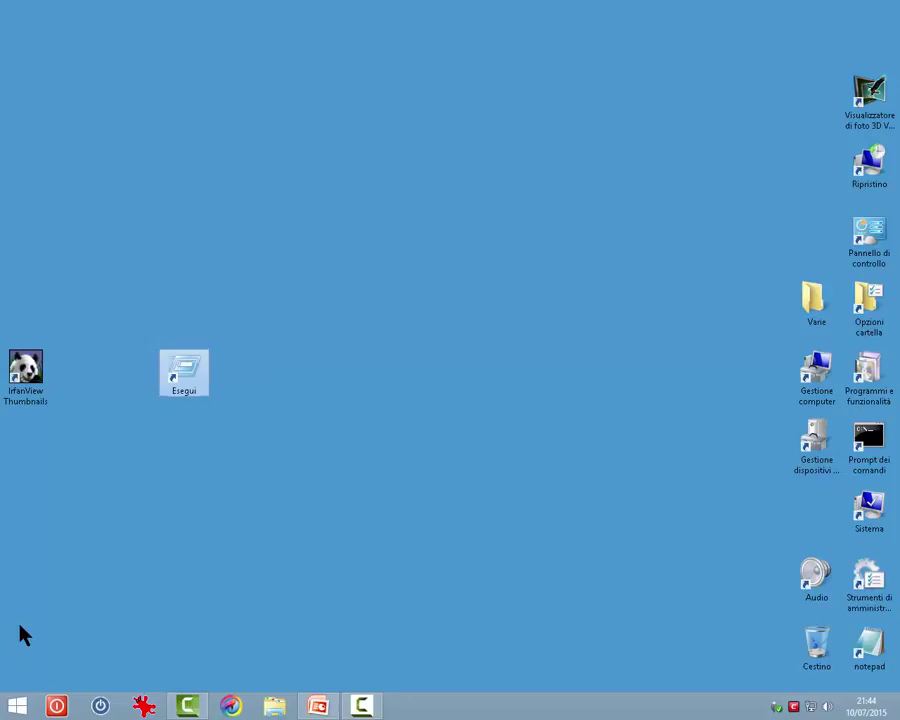
pyautogui.press('super+c')
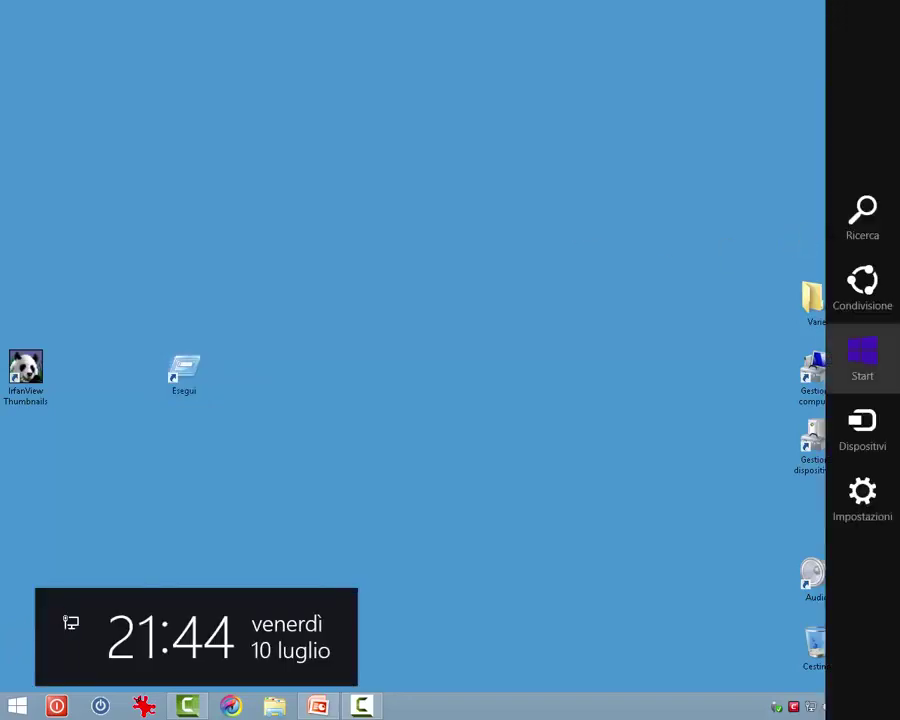
pyautogui.click(866, 233)
pyautogui.write('esegui')
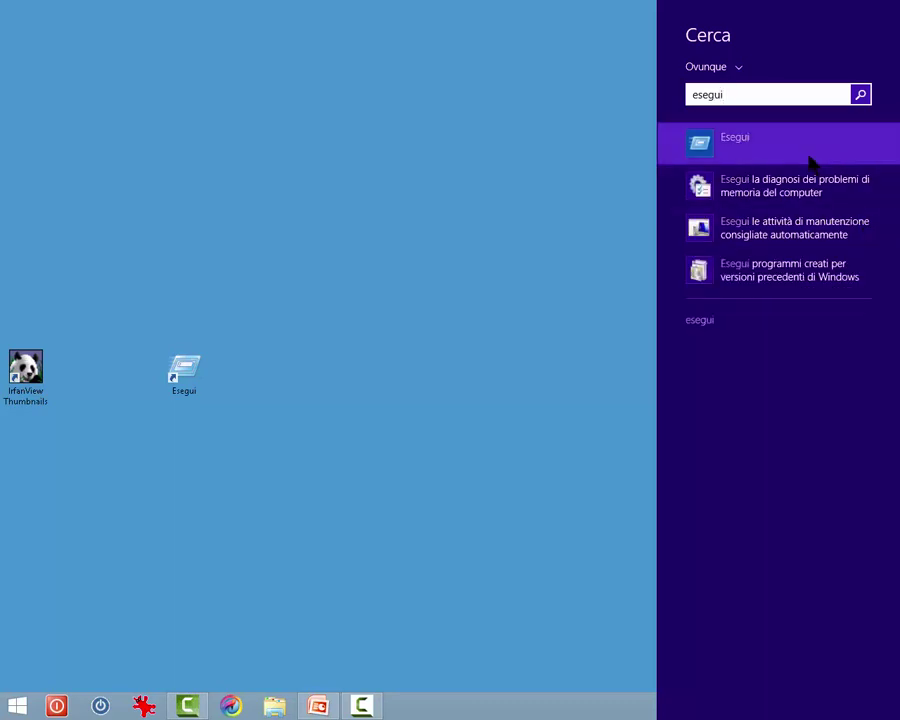
pyautogui.click(742, 148)
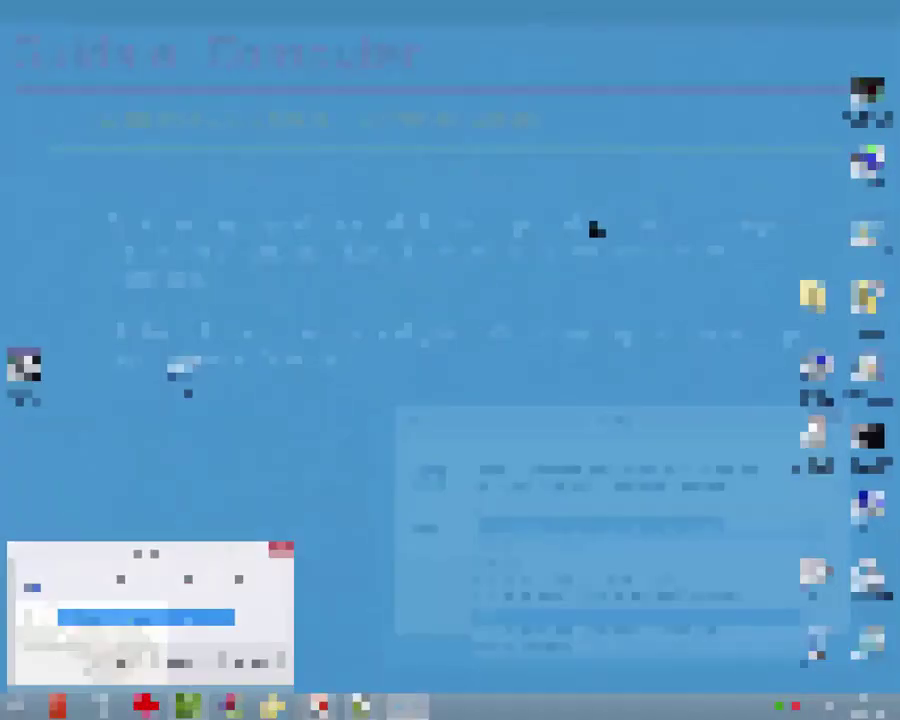